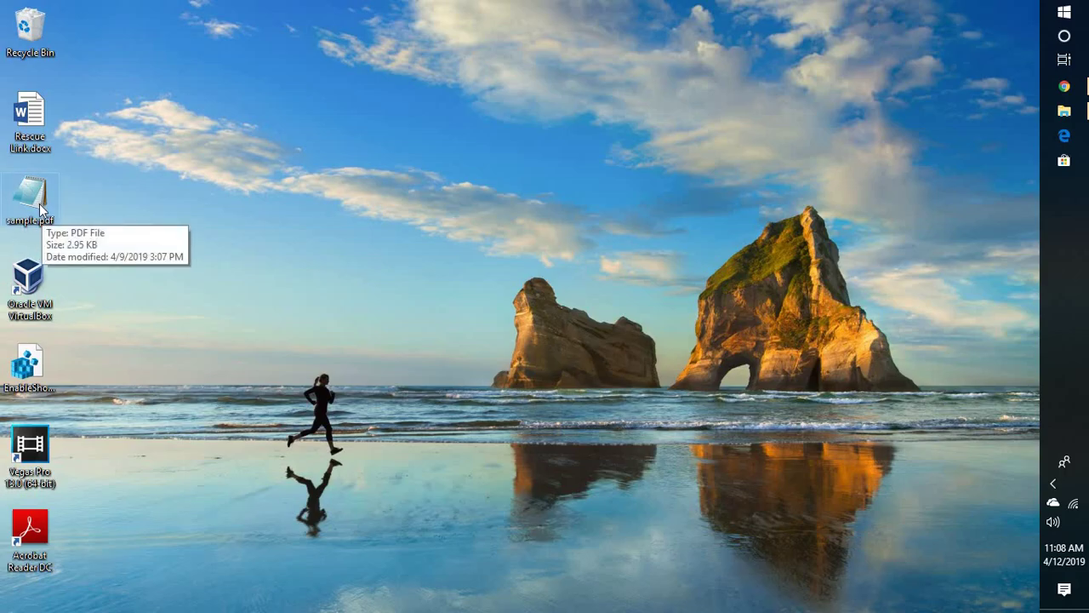
Step: Open sample.pdf from the desktop to check which program displays it, and close it again
double_click(39, 203)
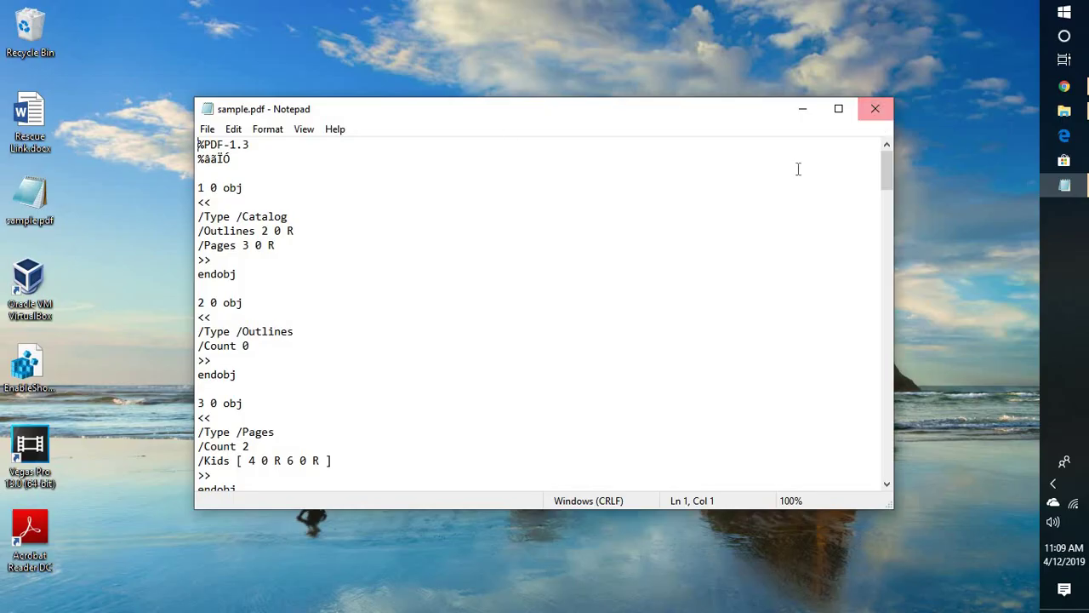
click(881, 109)
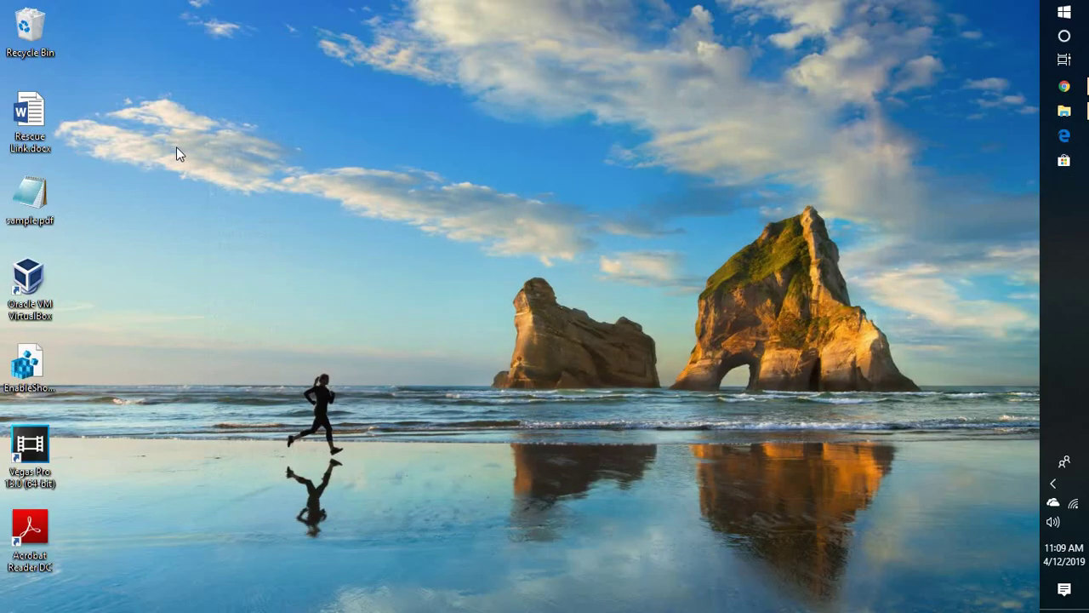
right_click(47, 211)
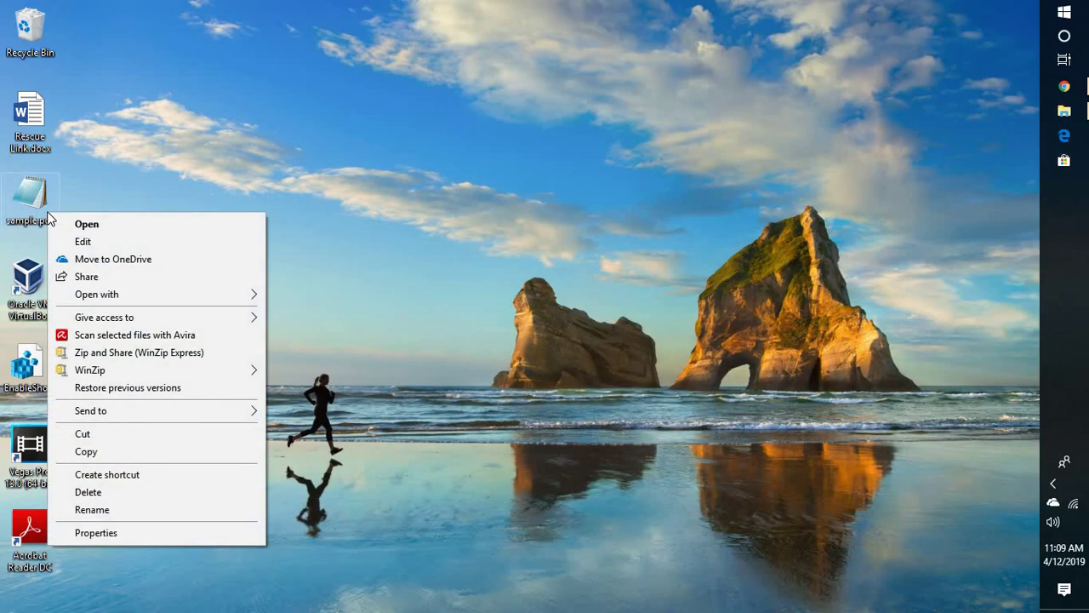
click(160, 166)
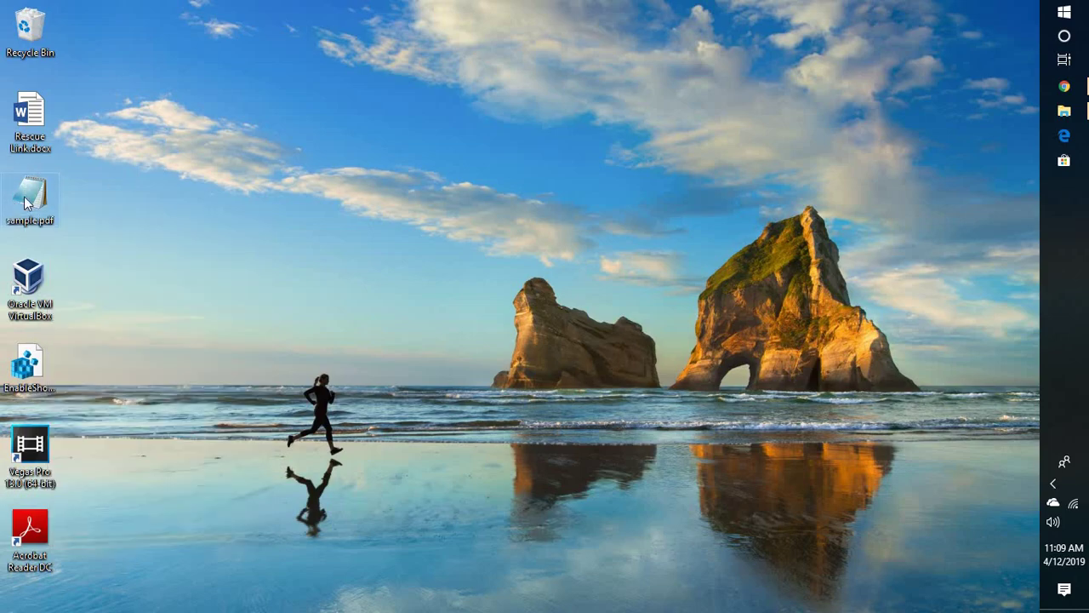
Step: Change the default program for .pdf files to Adobe Acrobat Reader DC through the properties of sample.pdf
right_click(25, 203)
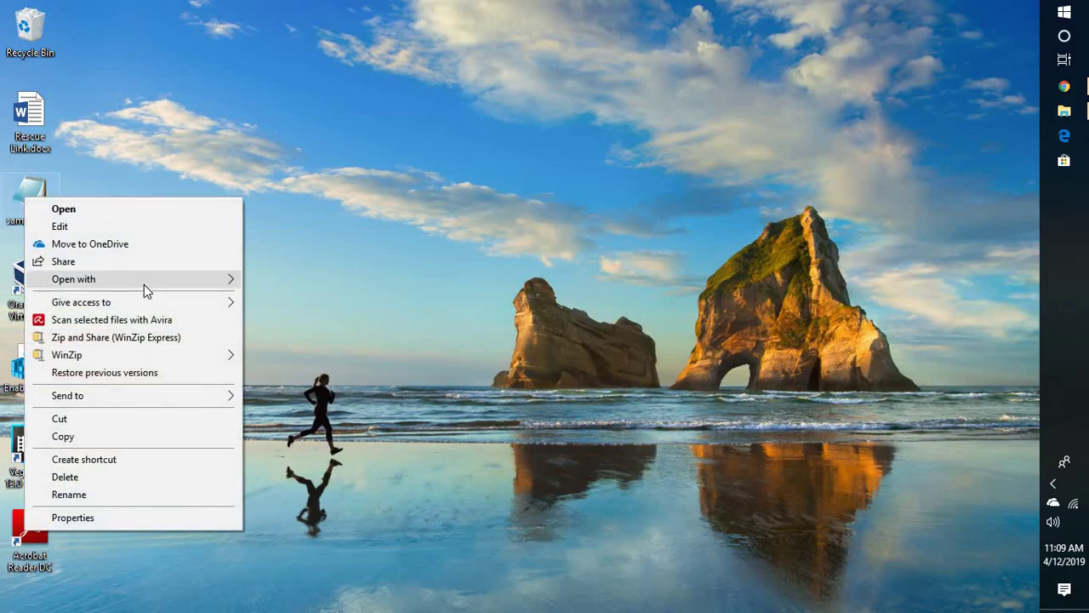
mouse_move(144, 284)
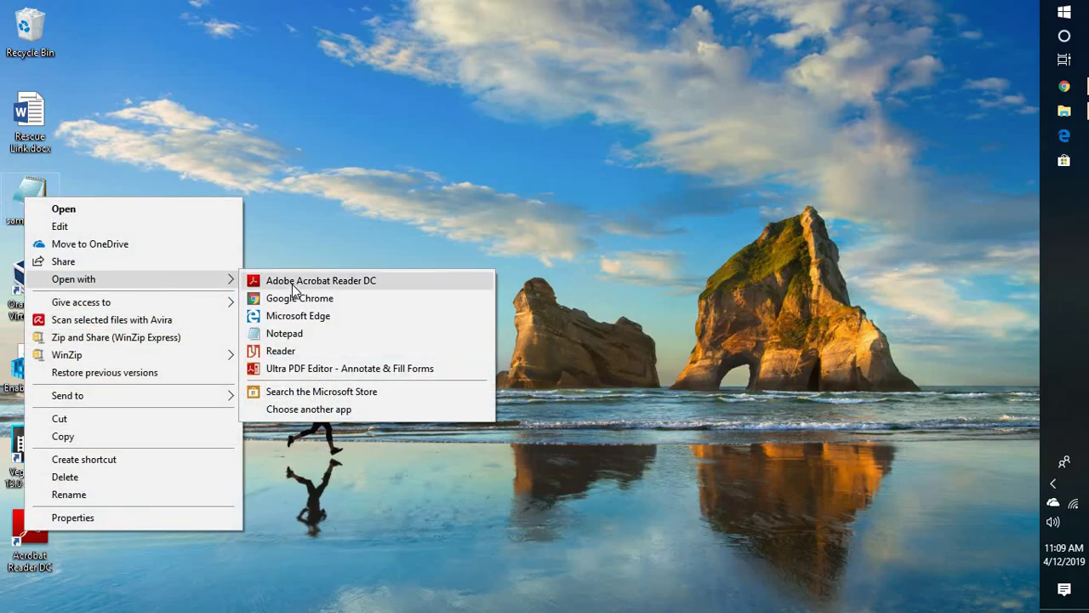
click(109, 516)
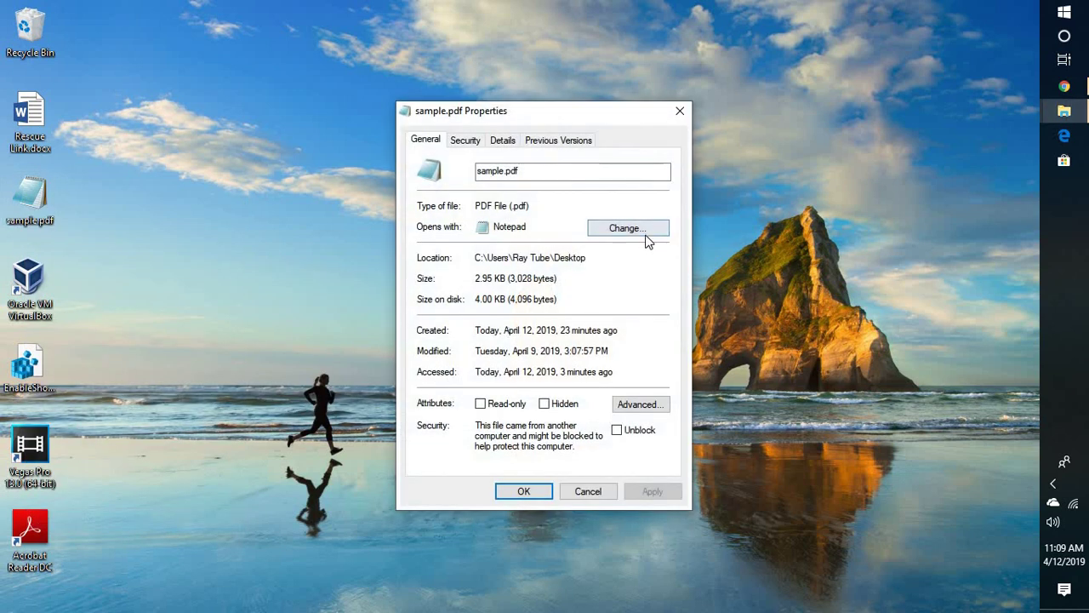
click(645, 234)
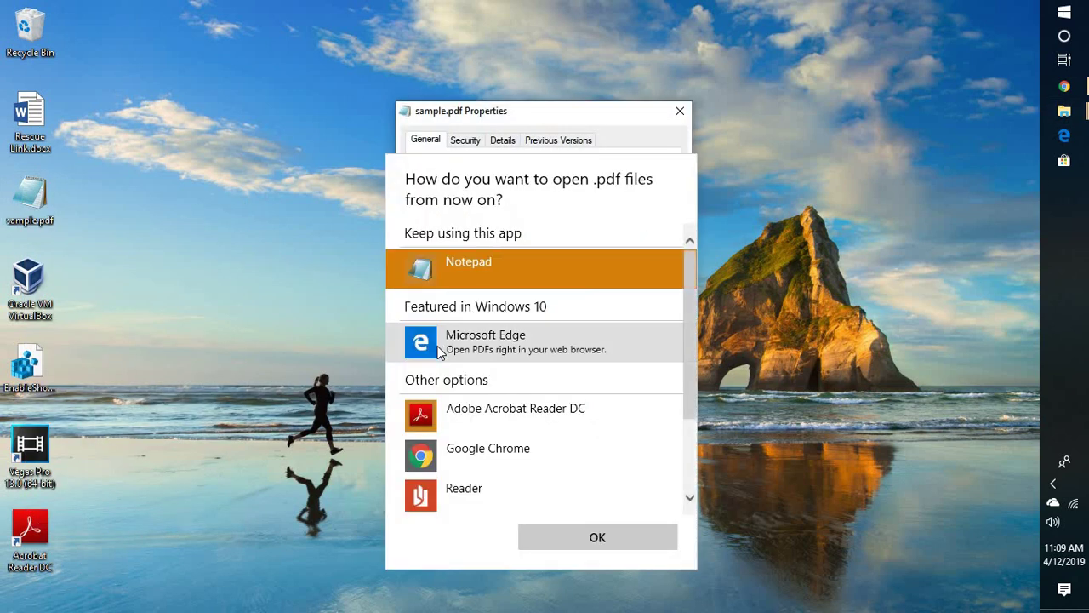
click(528, 428)
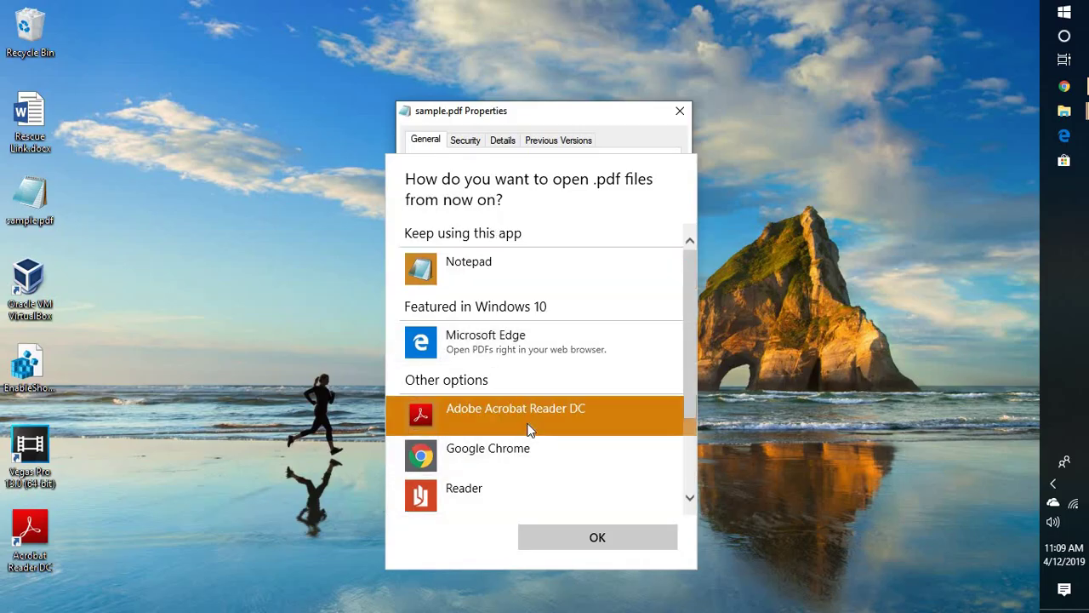
click(593, 538)
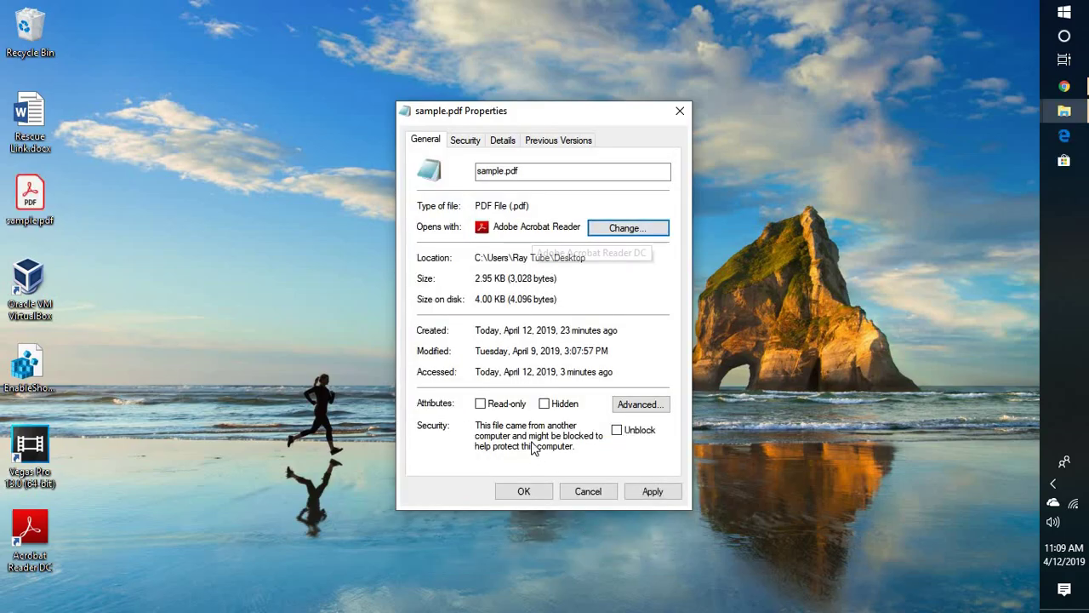
click(524, 491)
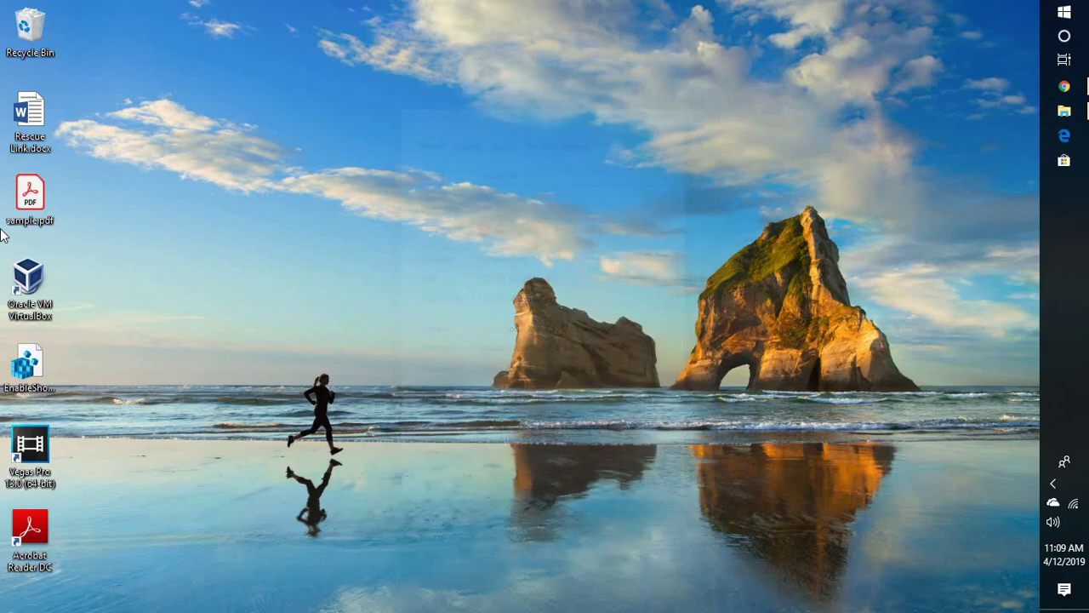
Step: Open sample.pdf to test it in the newly assigned program, and close it along with any error message
double_click(42, 192)
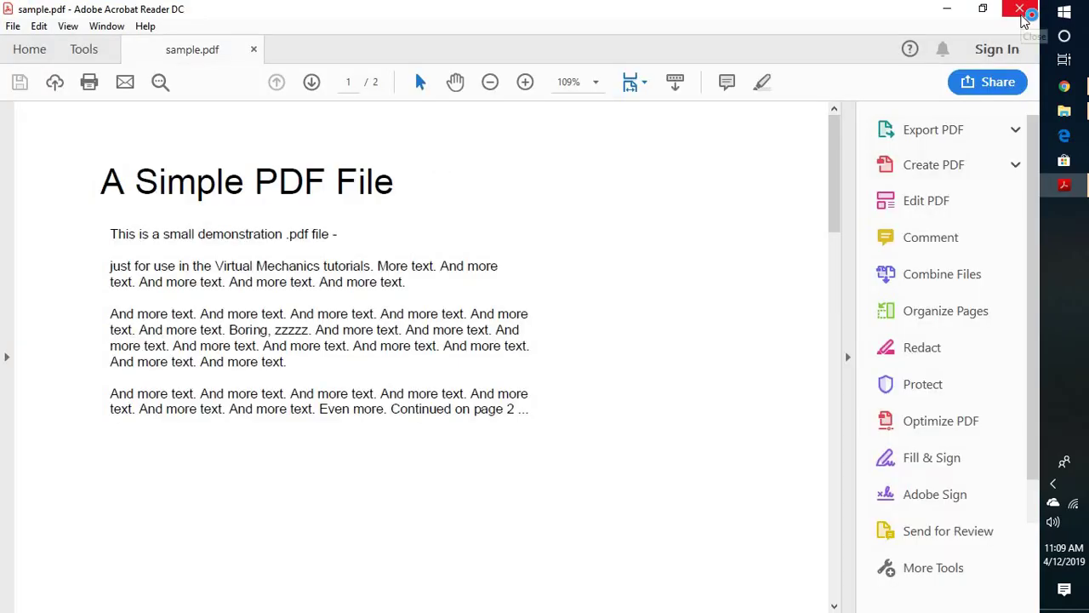
click(1024, 19)
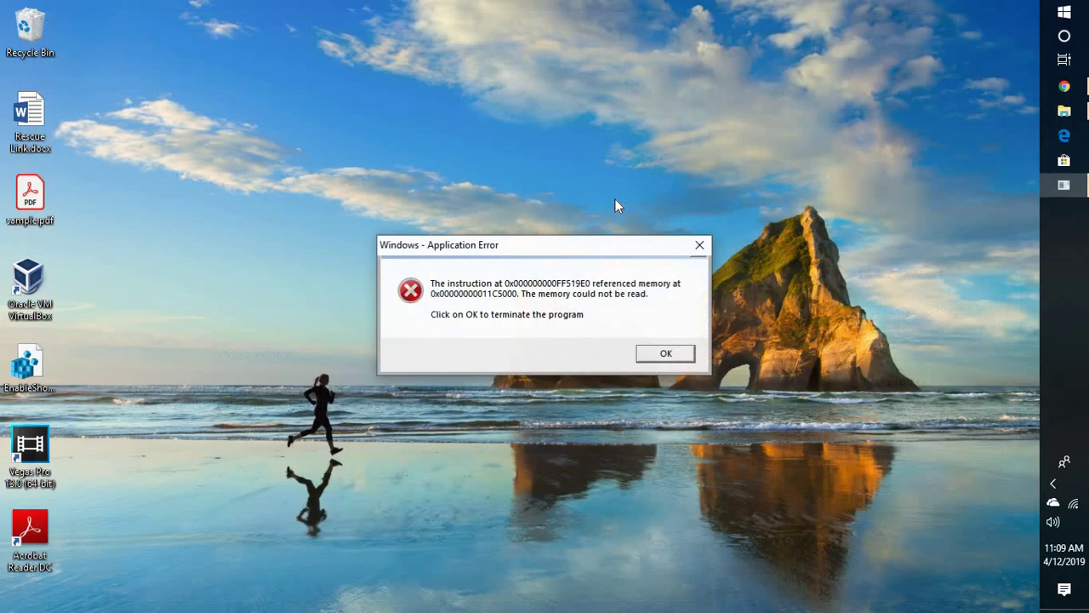
click(667, 355)
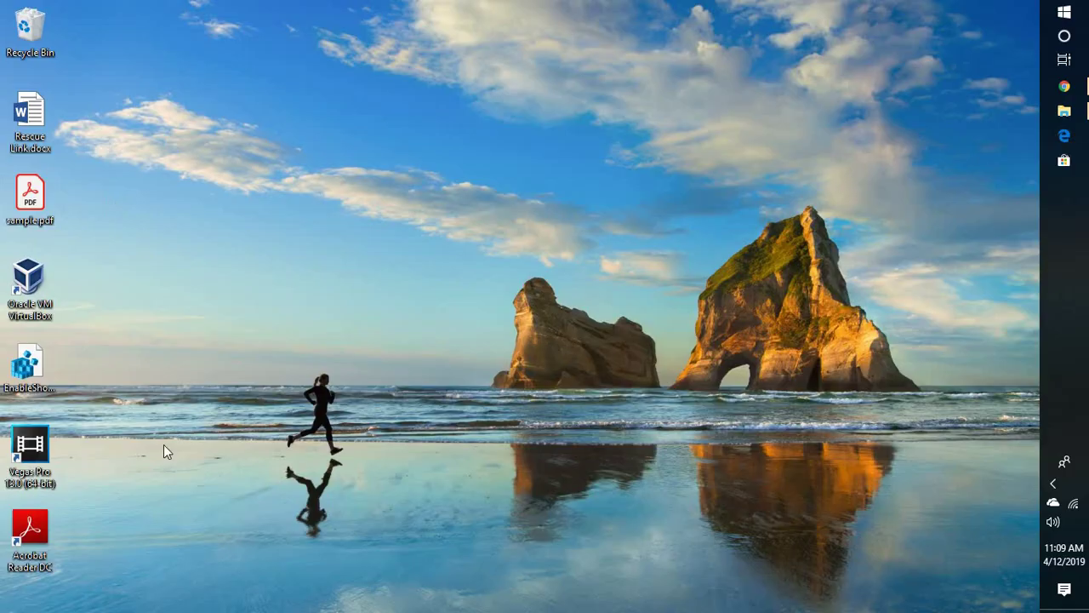
Step: Search Windows for "reader" and launch Acrobat Reader DC
key(super)
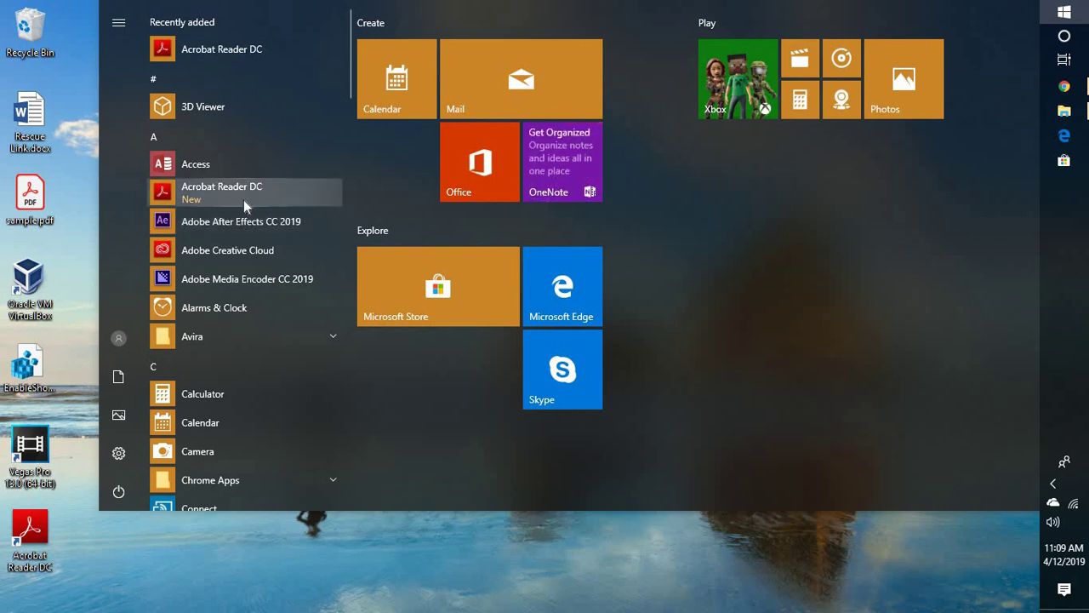
click(1064, 36)
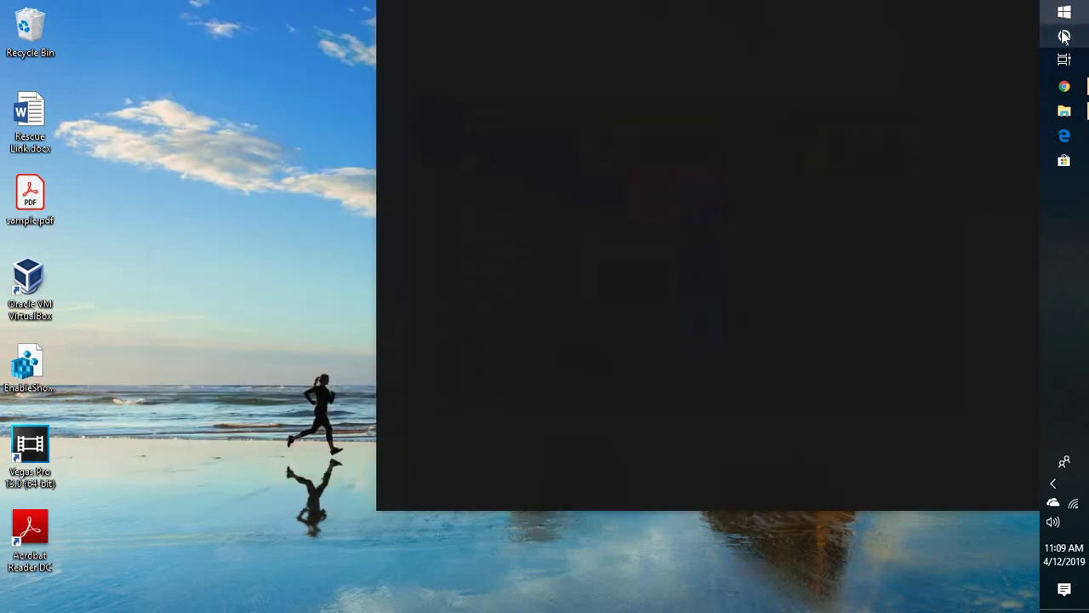
text(adobe)
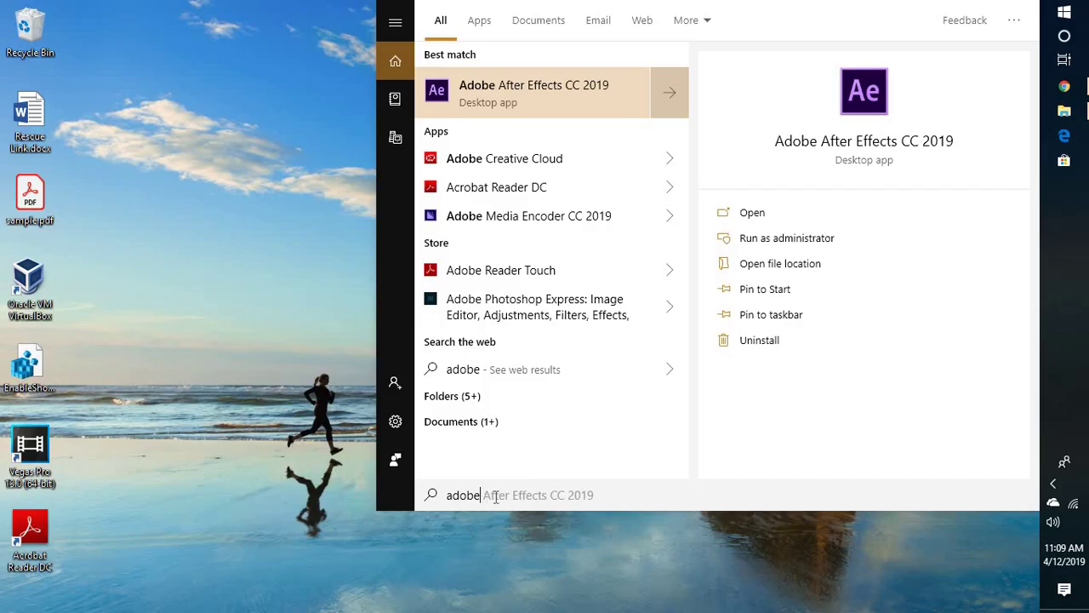
key(Right)
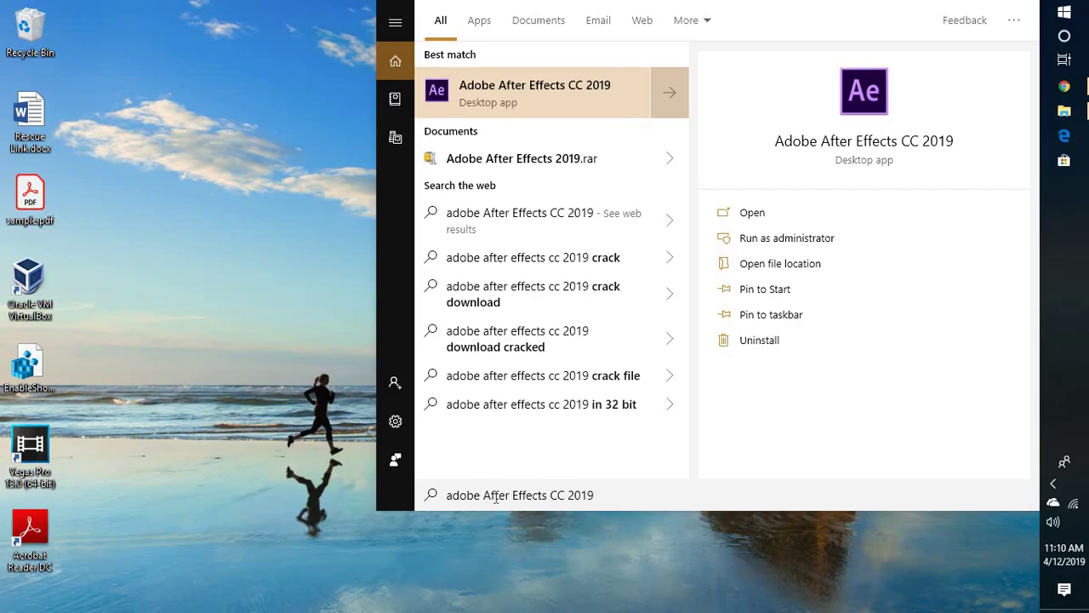
key(ctrl+a)
key(BackSpace)
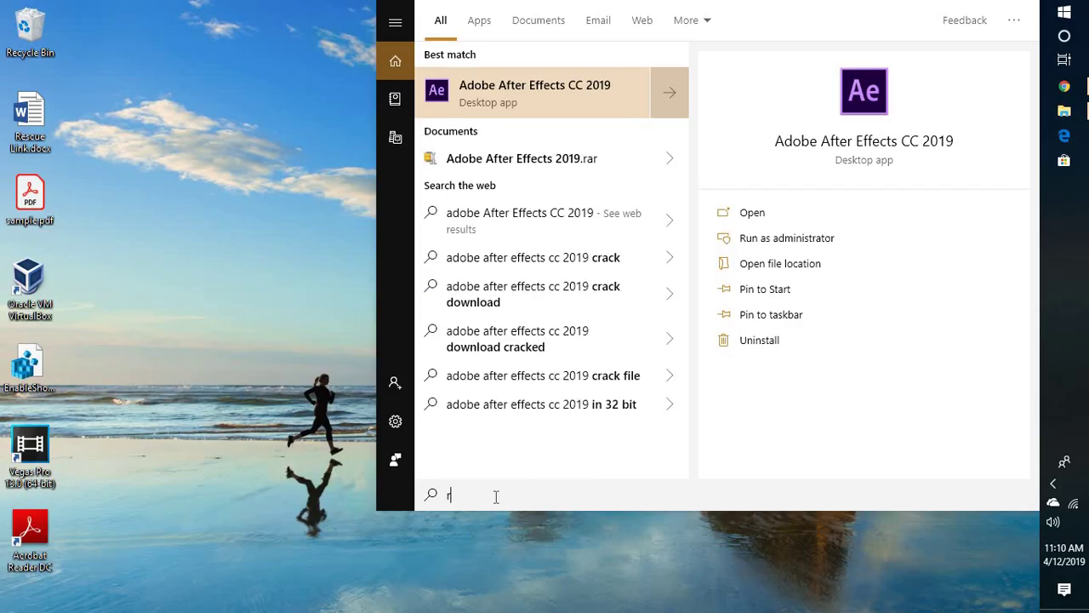
text(reader)
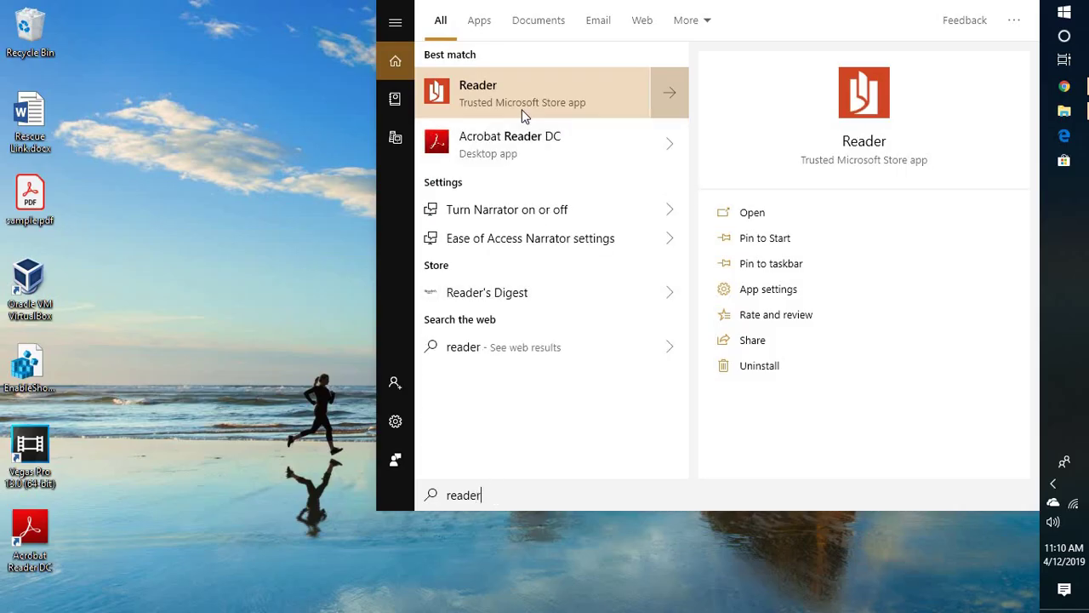
click(524, 139)
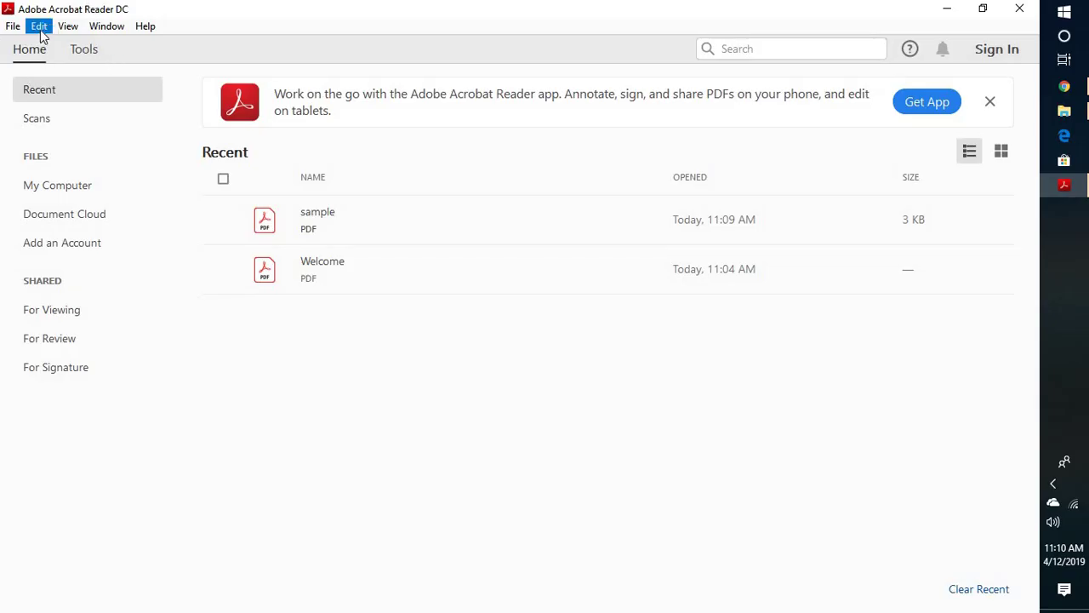
Step: Disable Protected Mode at startup in the Security (Enhanced) preferences, save the change, and dismiss the welcome tour
click(40, 30)
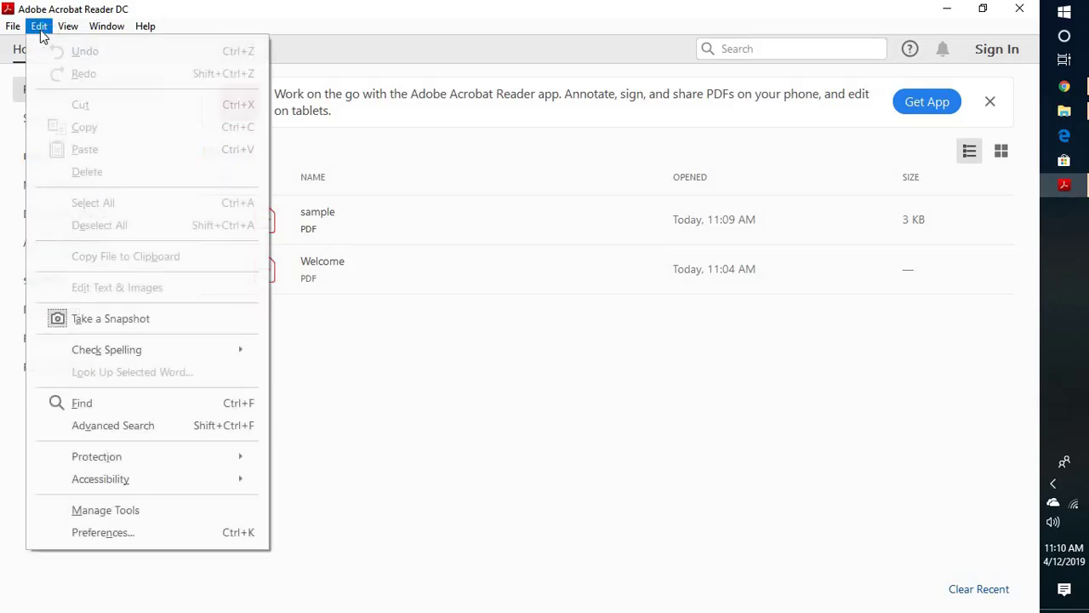
click(90, 532)
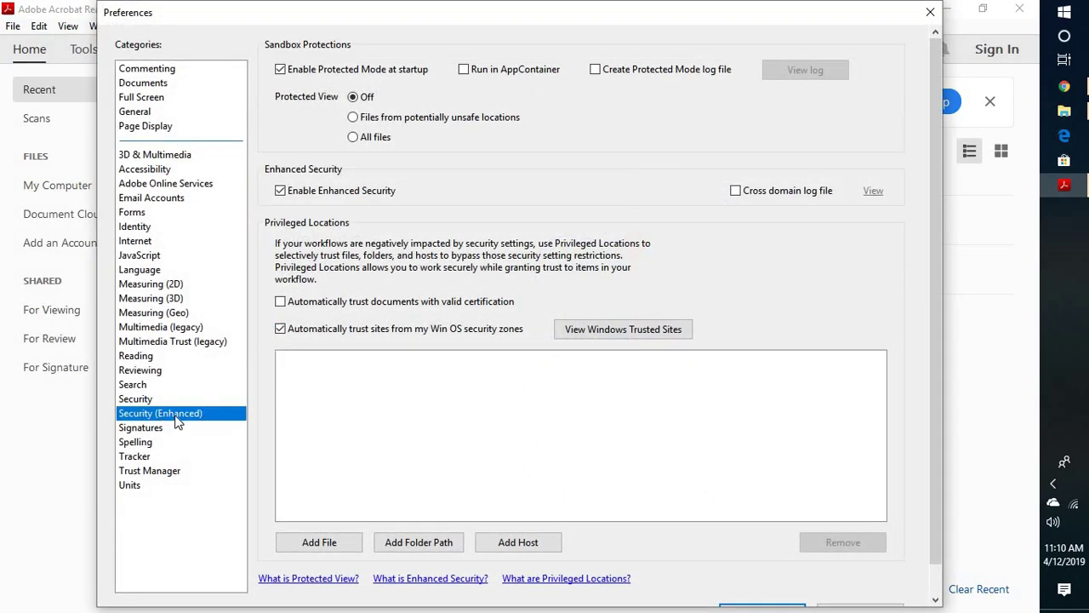
click(285, 76)
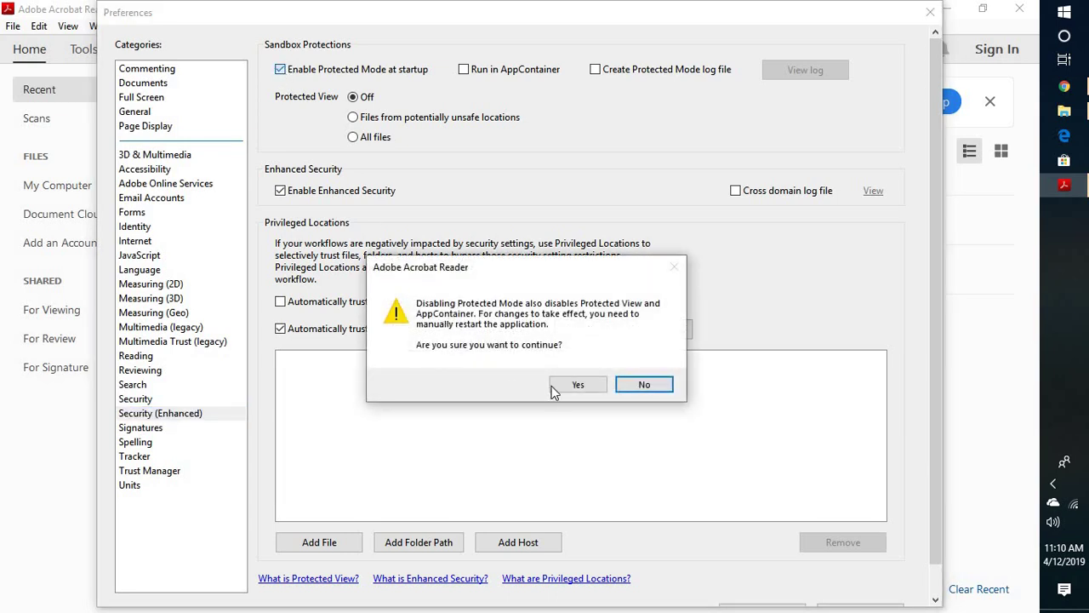
click(576, 385)
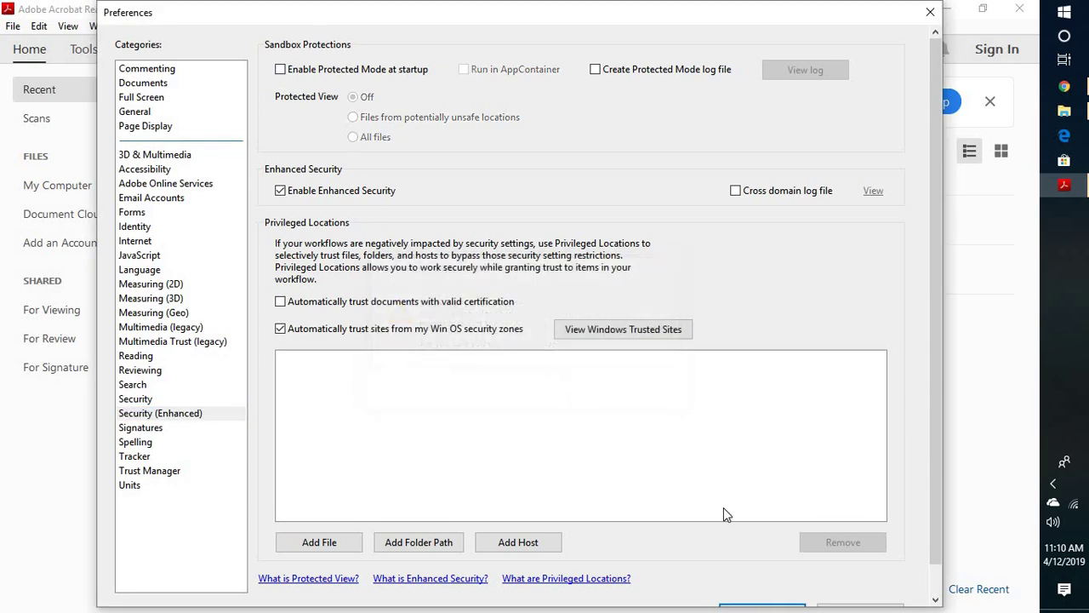
click(751, 606)
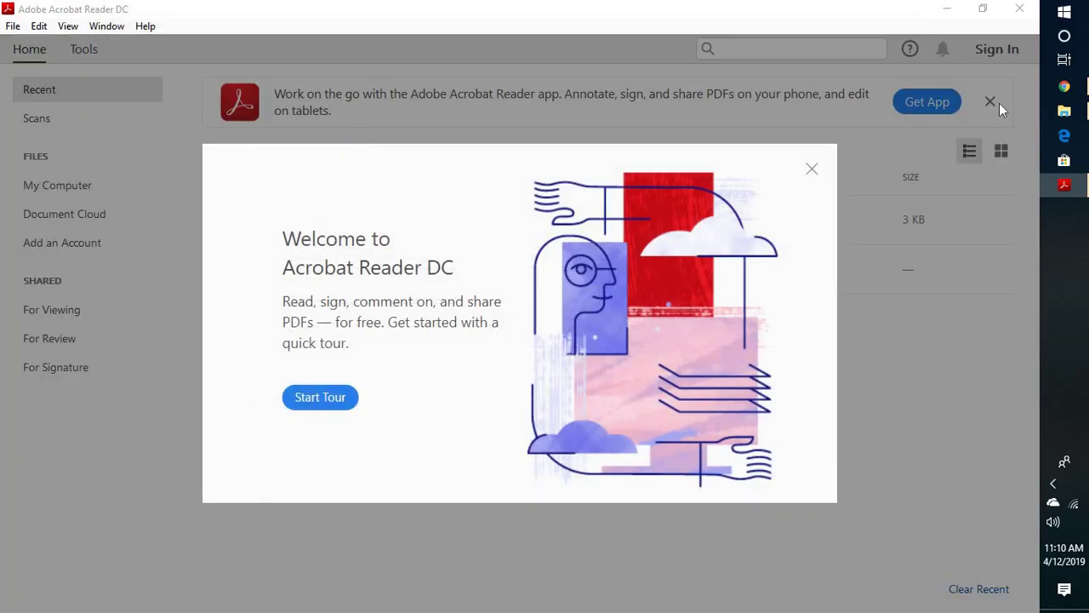
click(810, 168)
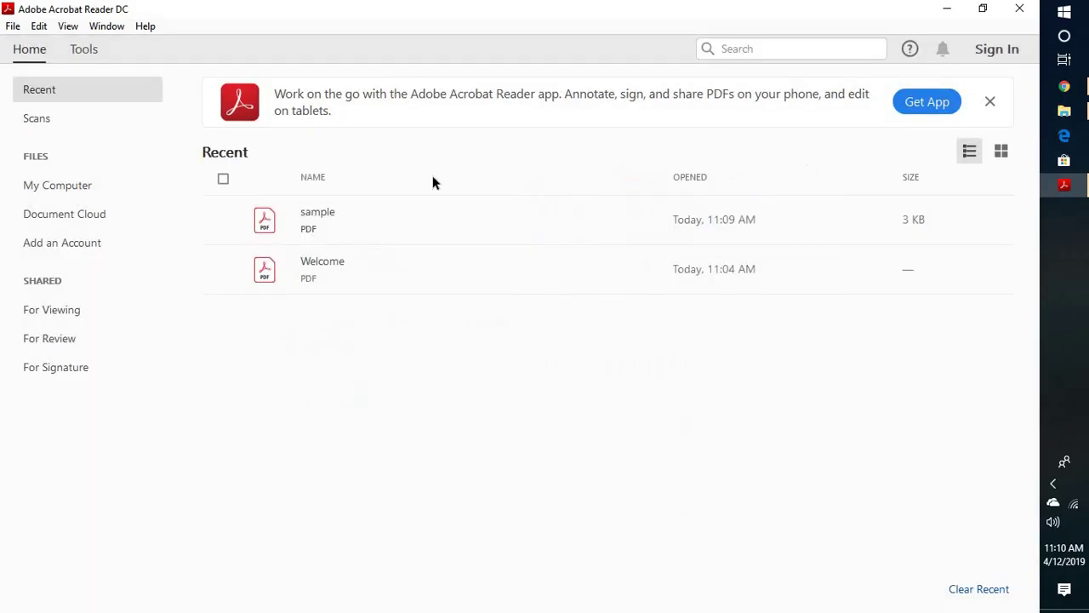
Step: Check for Adobe Acrobat Reader DC updates and close the updater
click(147, 28)
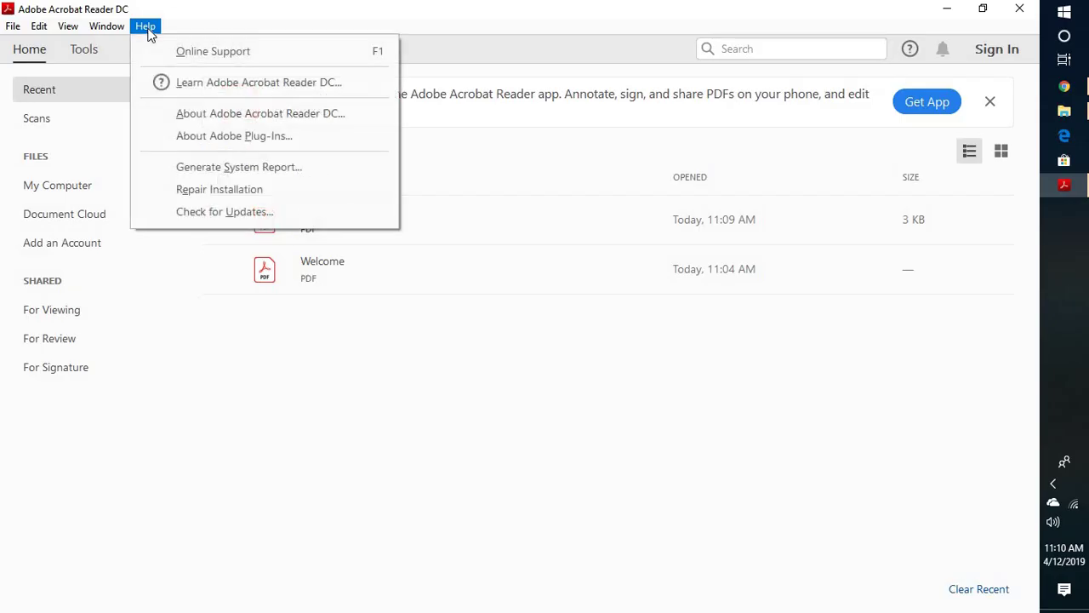
click(227, 214)
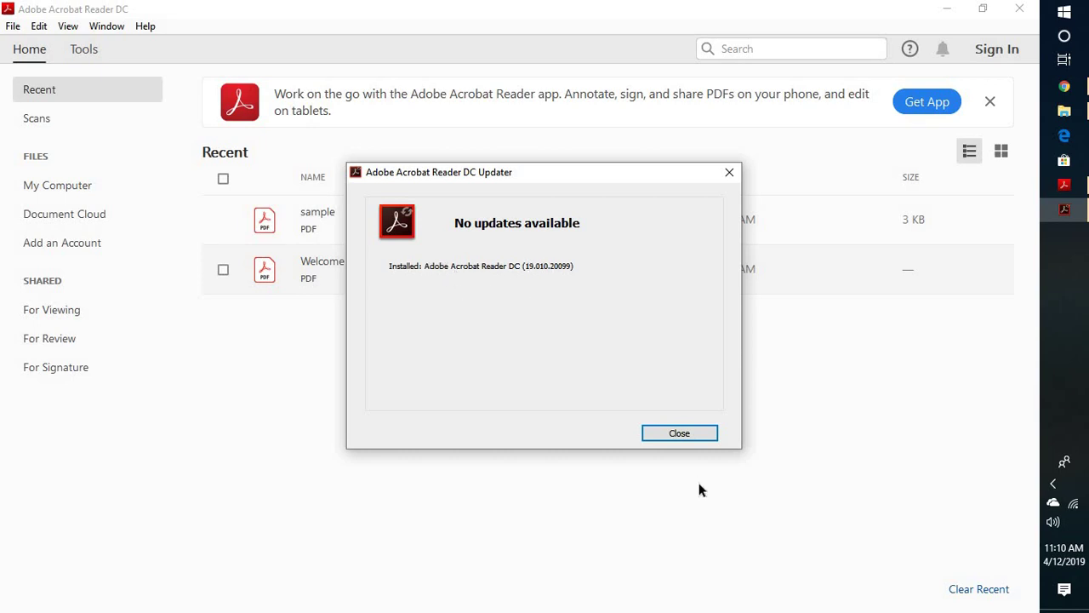
click(692, 437)
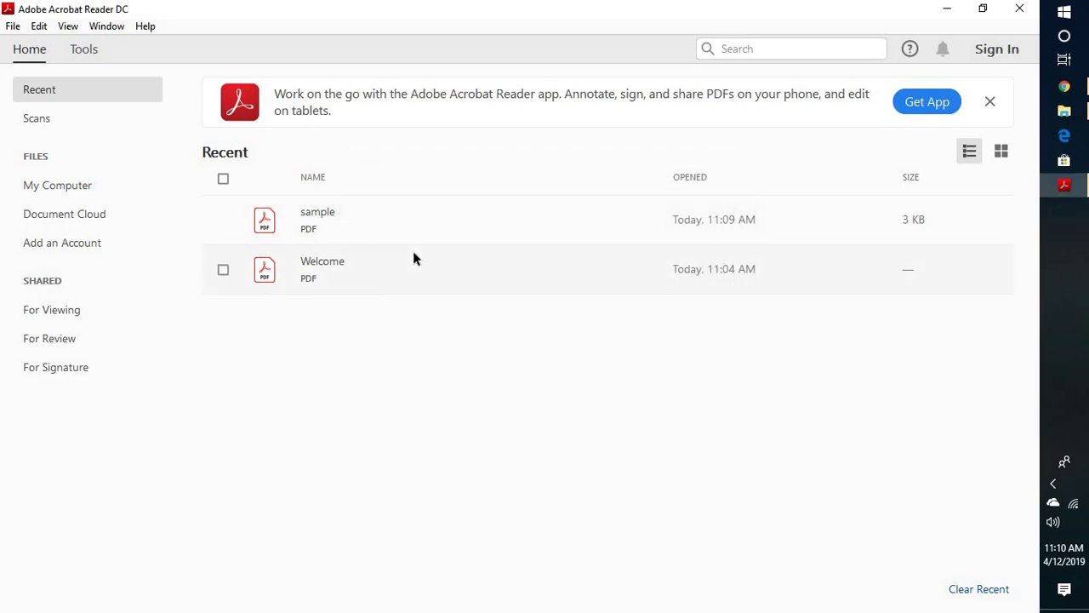
Step: Request a repair of the current Acrobat Reader installation, decline the confirmation, and close the program
click(153, 31)
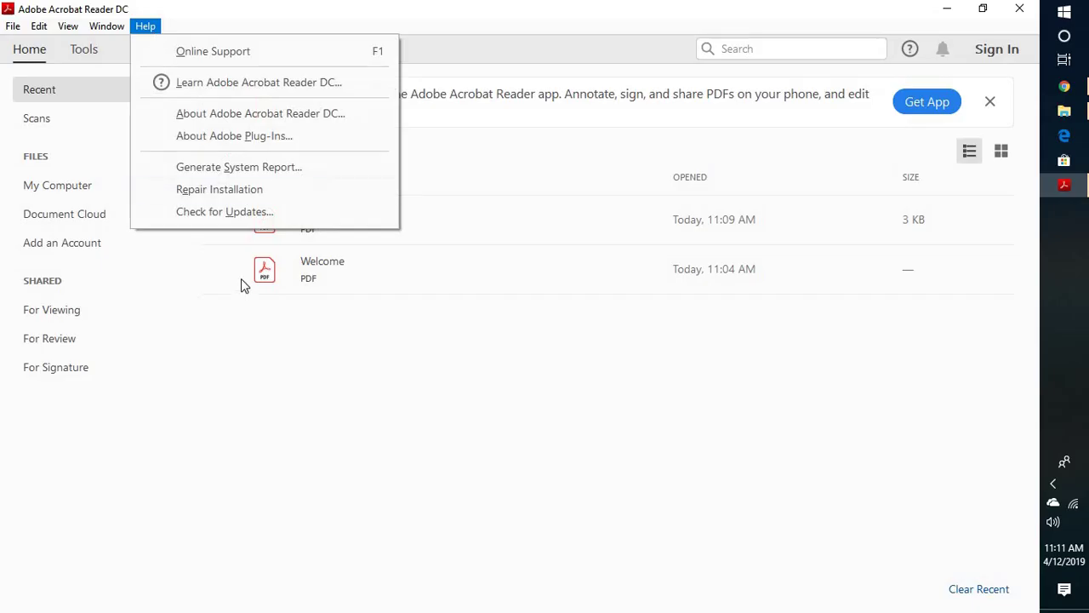
click(237, 196)
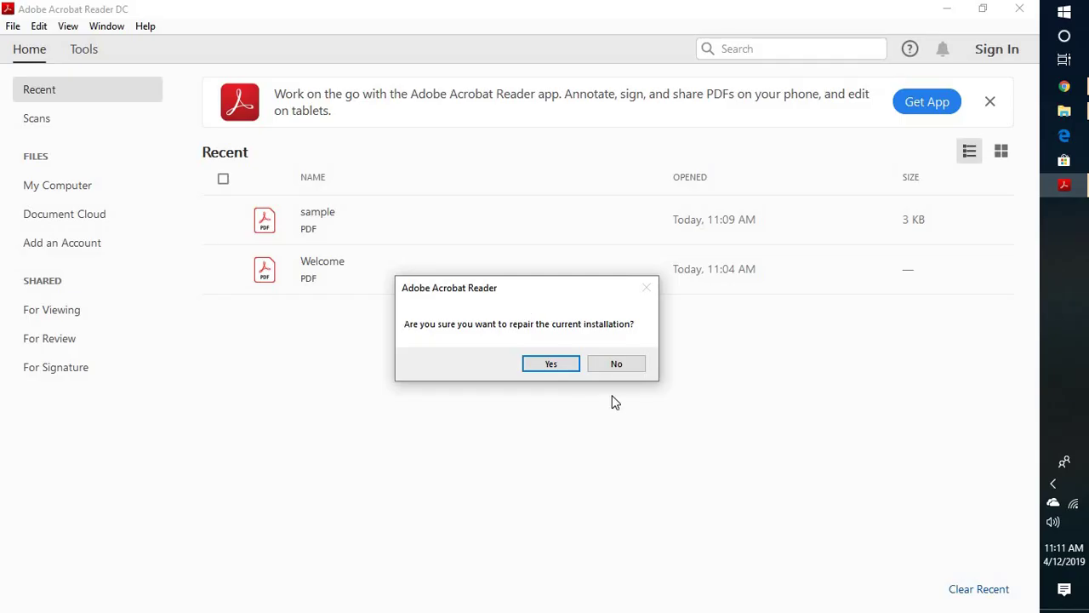
click(618, 364)
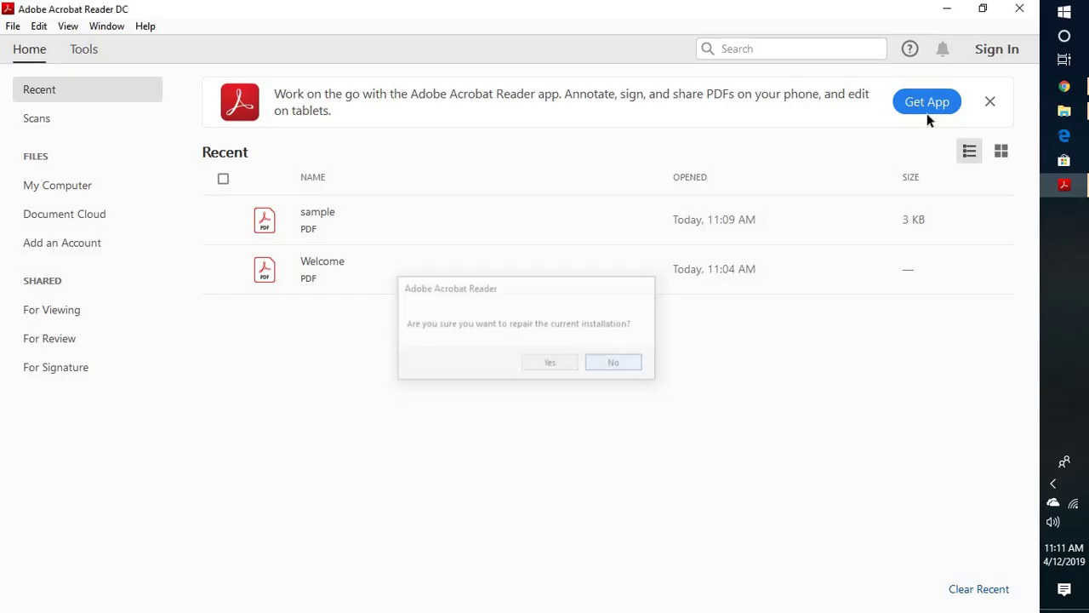
click(1020, 10)
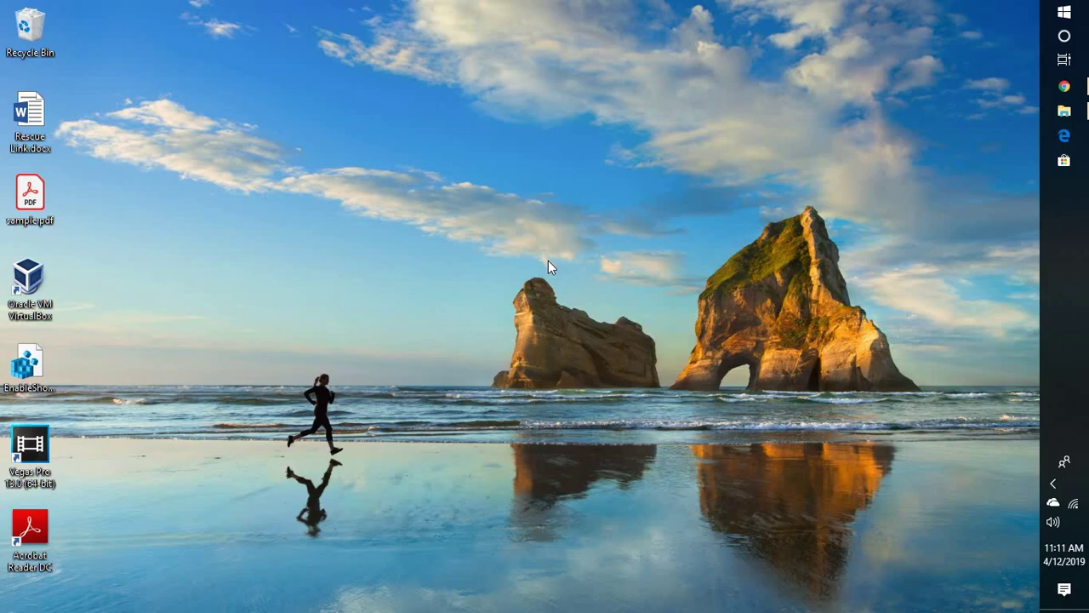